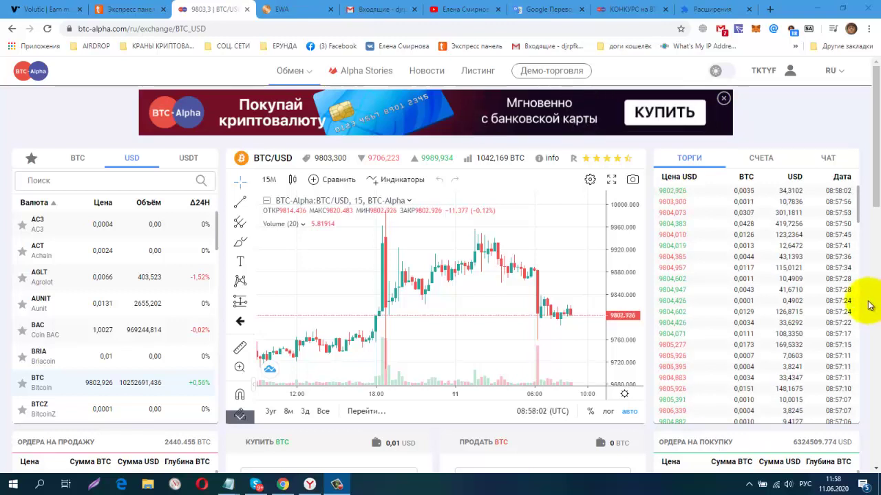
# Go to the Трансферы page from the account menu to see past transfers.
pyautogui.click(779, 75)
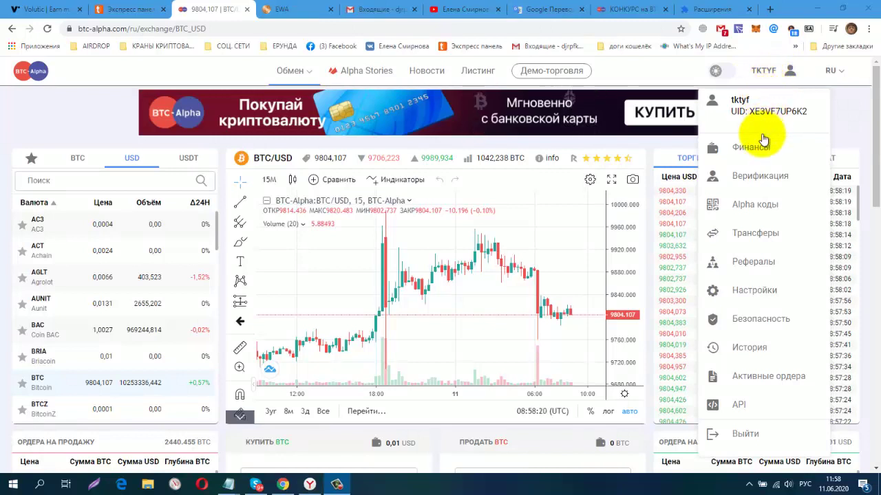
pyautogui.click(754, 237)
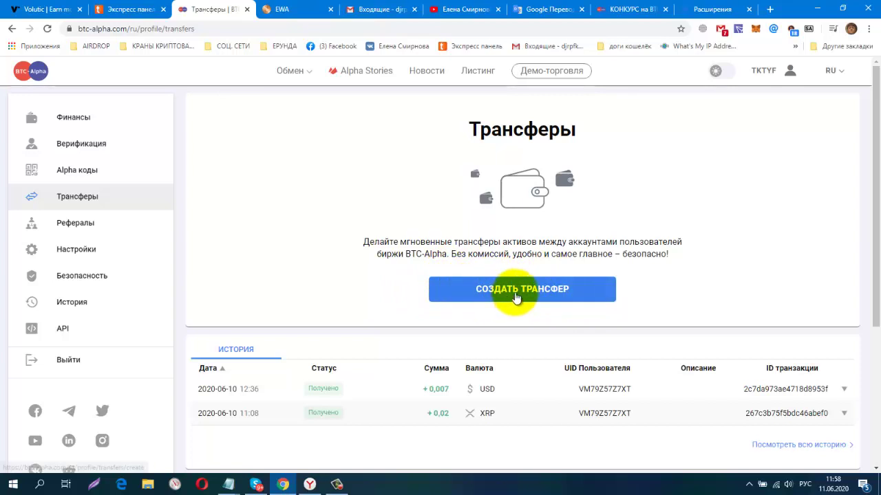
# Start a new transfer of 0.02 XRP, then bring up the account menu showing the UID.
pyautogui.click(516, 292)
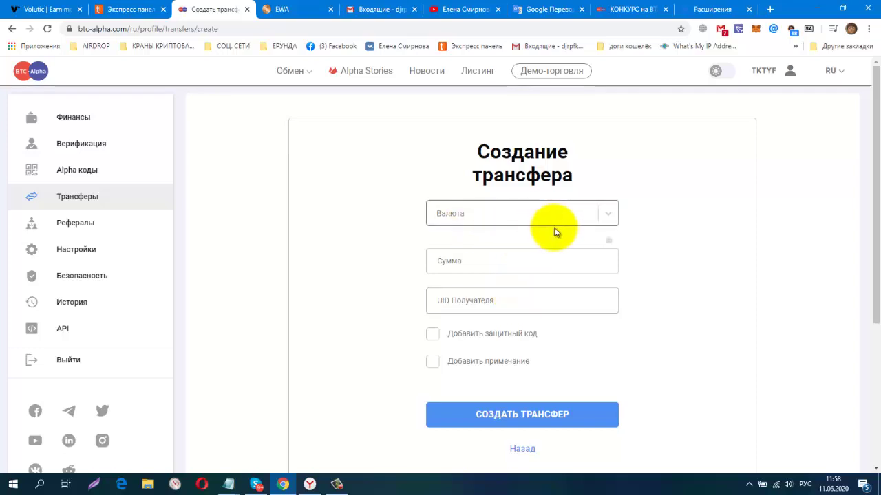
pyautogui.click(607, 218)
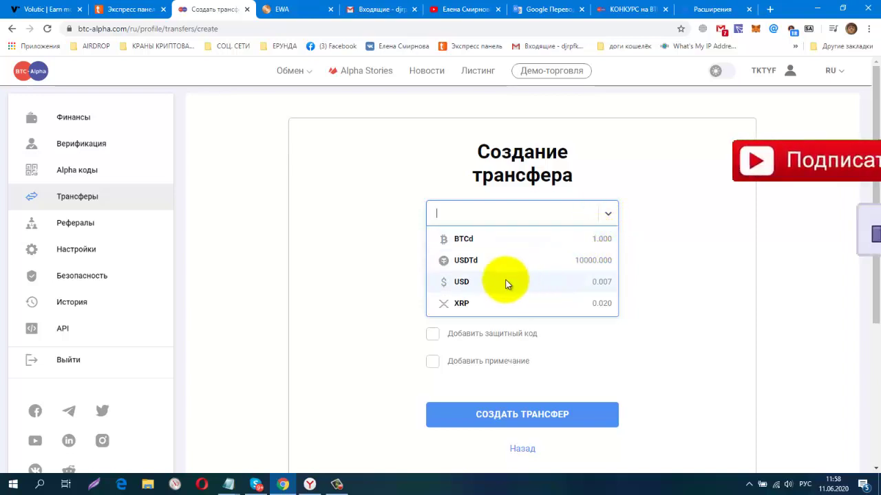
pyautogui.click(463, 301)
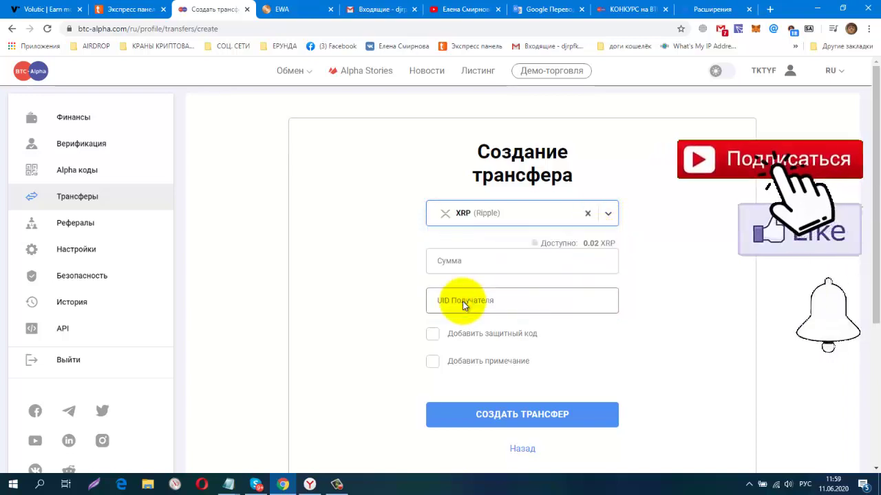
pyautogui.click(482, 263)
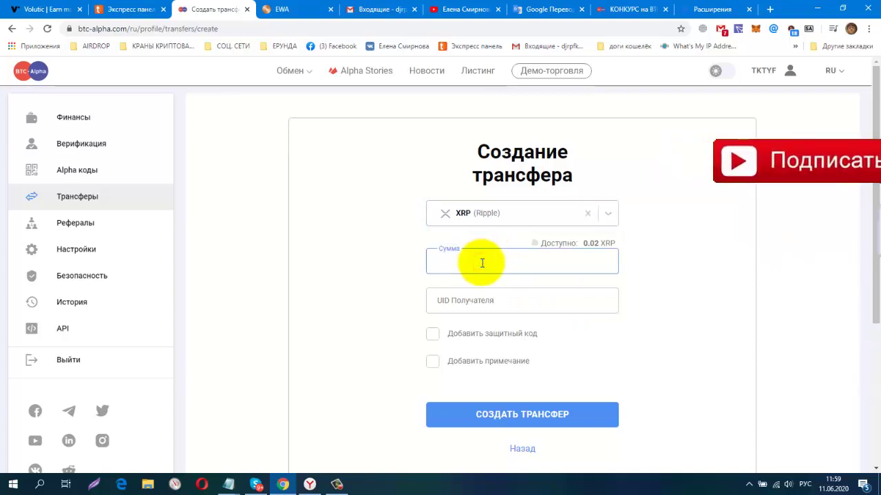
pyautogui.write('0.02')
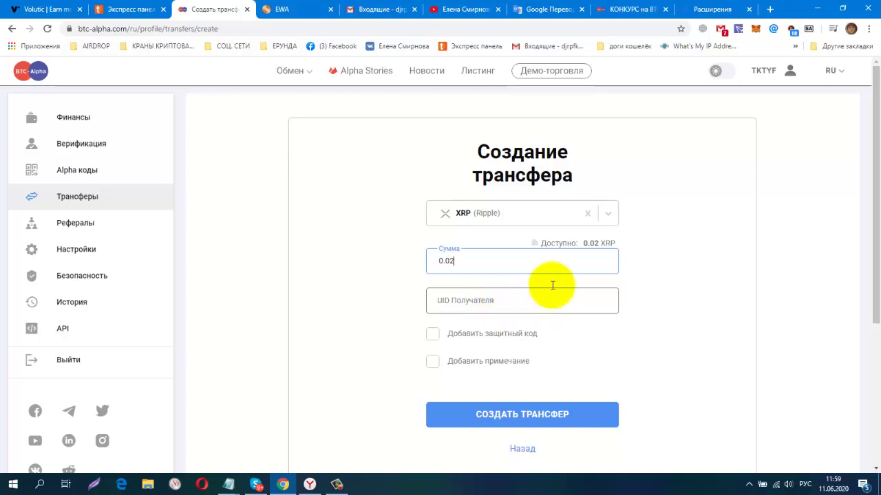
pyautogui.click(769, 73)
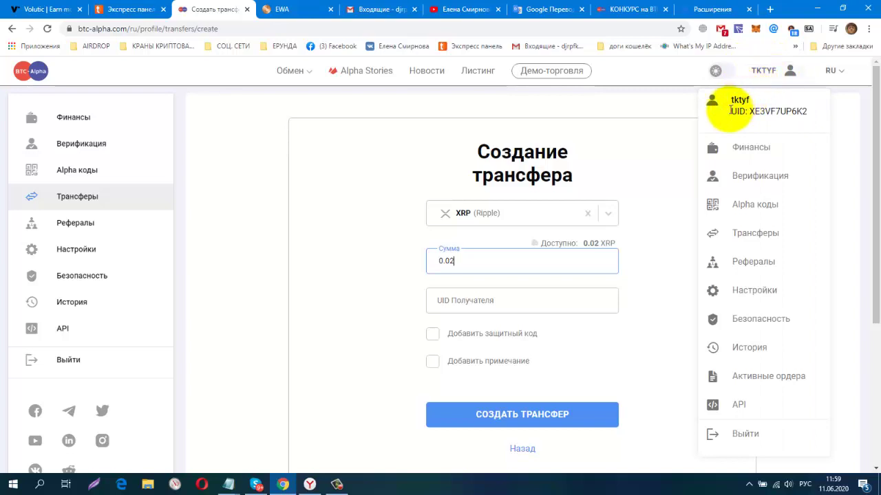
# Copy the account UID into the UID Получателя field and submit the 0.02 XRP transfer.
pyautogui.moveTo(730, 111); pyautogui.dragTo(810, 116)
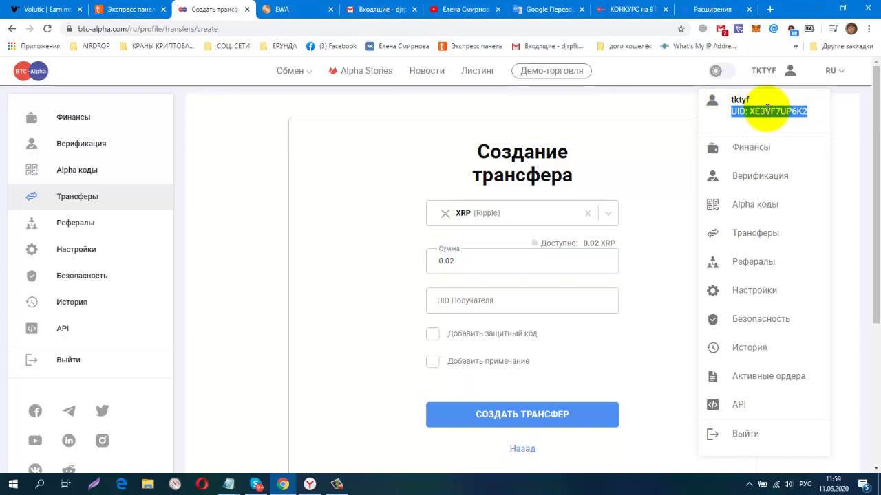
pyautogui.click(557, 302)
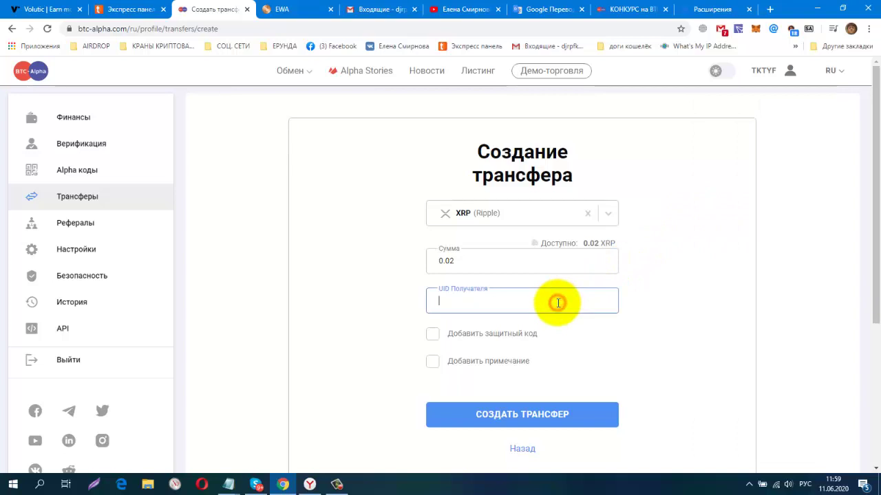
pyautogui.rightClick(557, 303)
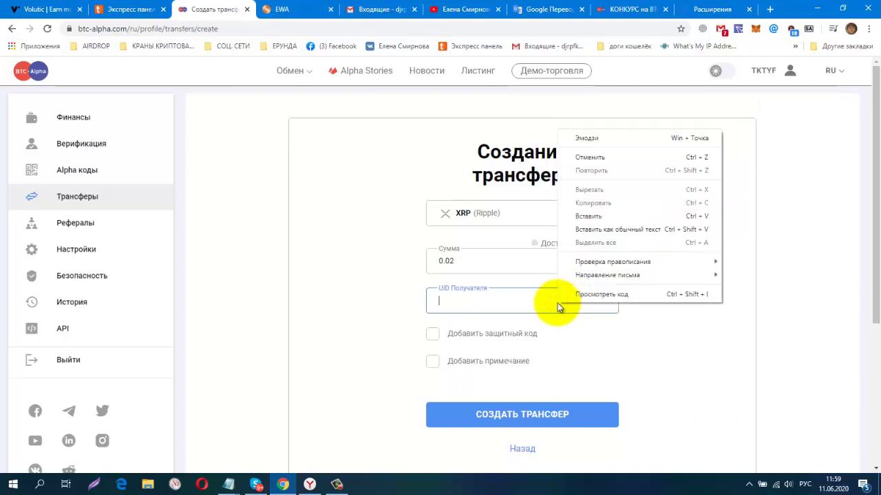
pyautogui.click(608, 216)
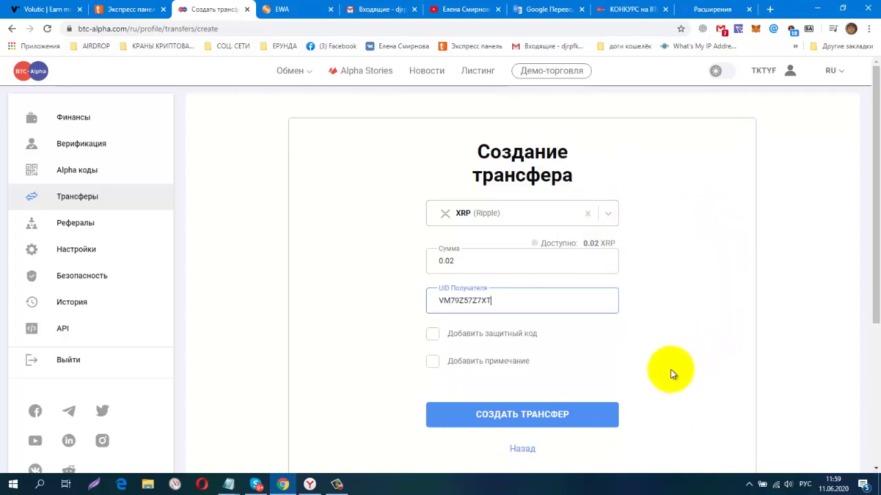
pyautogui.scroll(-1, 692, 346)
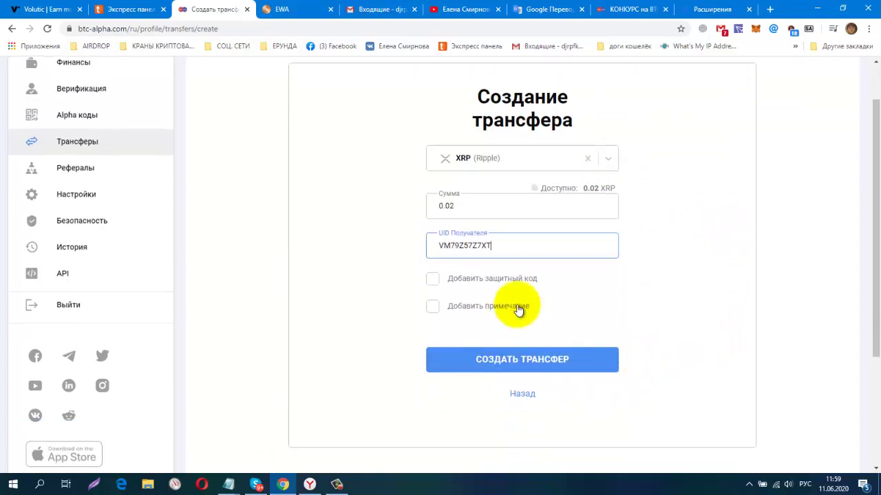
pyautogui.click(527, 361)
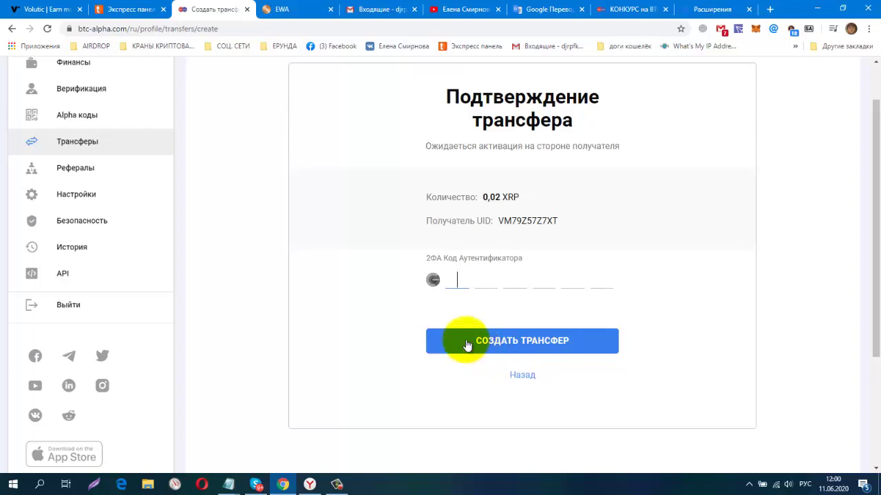
# Enter the six-digit 2FA authenticator code to send the transfer, then return to Трансферы.
pyautogui.click(336, 484)
pyautogui.click(828, 439)
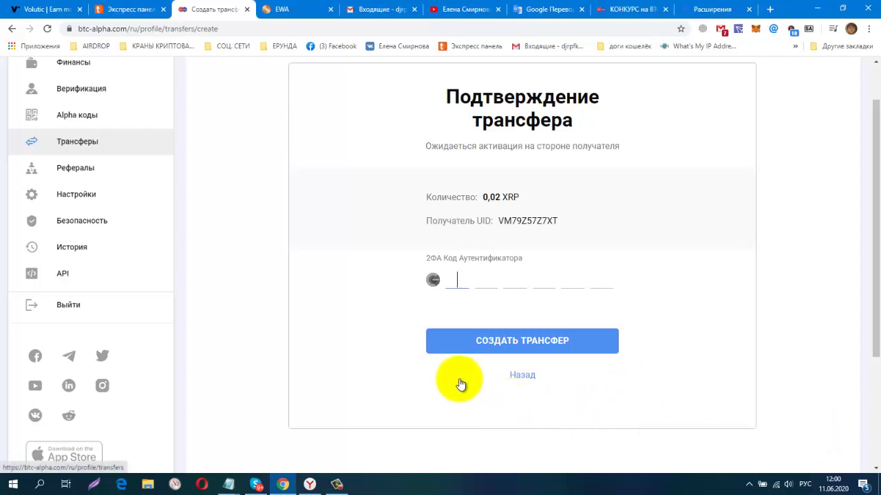
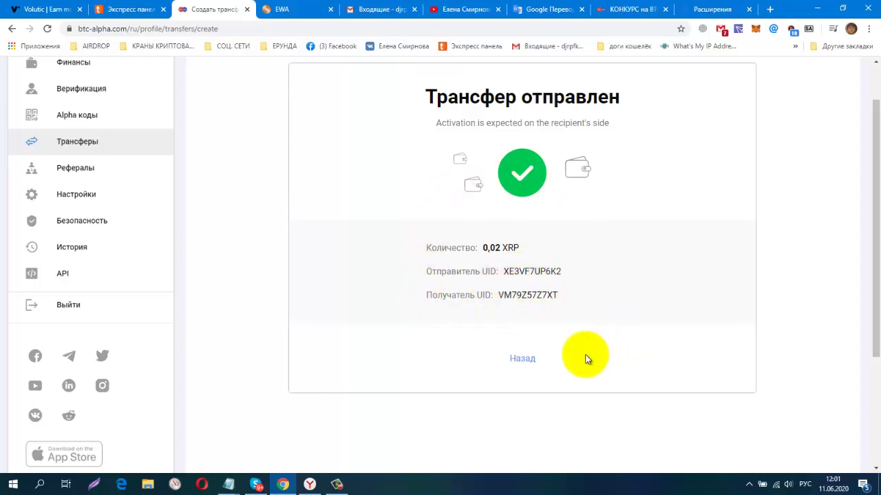
pyautogui.click(524, 364)
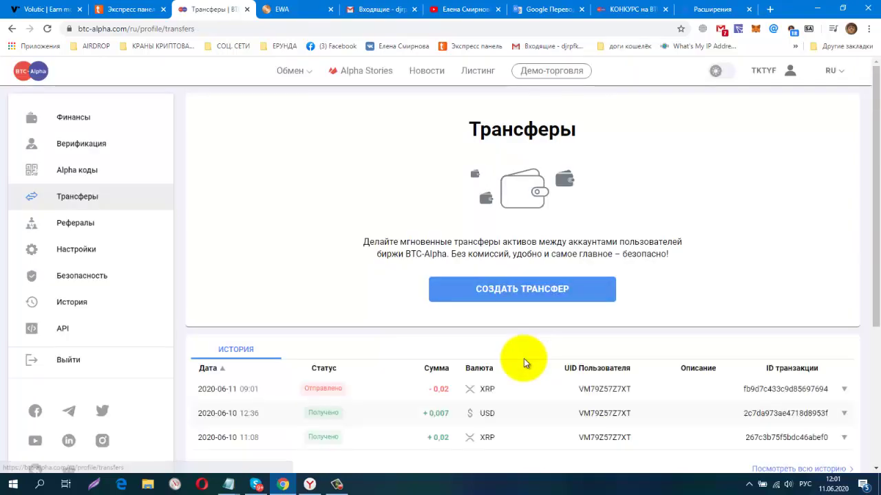
# Check the new −0,02 XRP row in the transfer history, then go to Финансы.
pyautogui.scroll(-1, 771, 222)
pyautogui.scroll(-3, 770, 222)
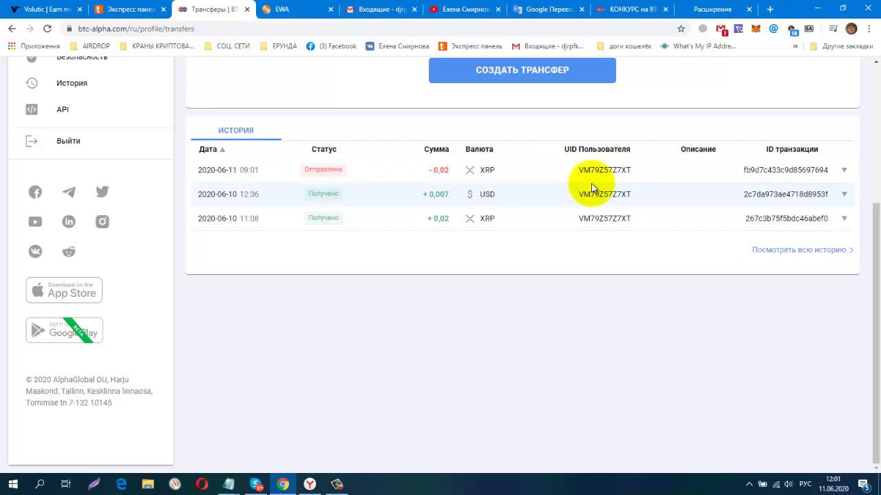
pyautogui.scroll(3, 592, 187)
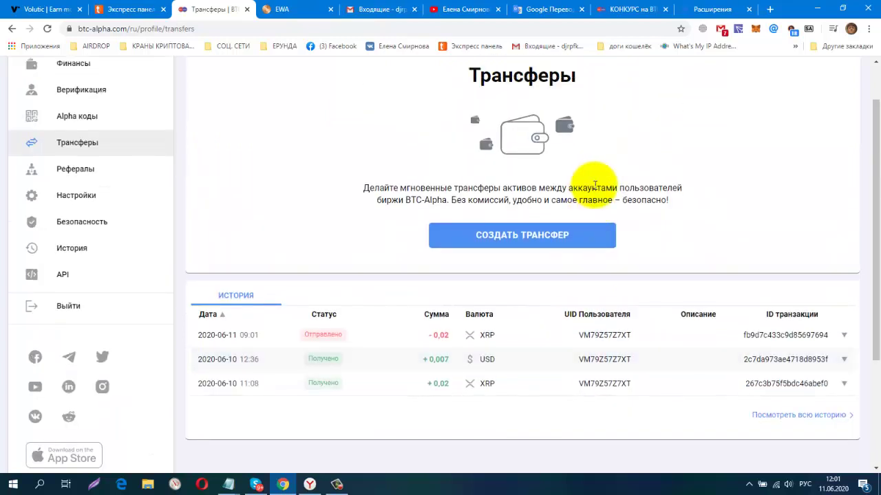
pyautogui.scroll(1, 715, 212)
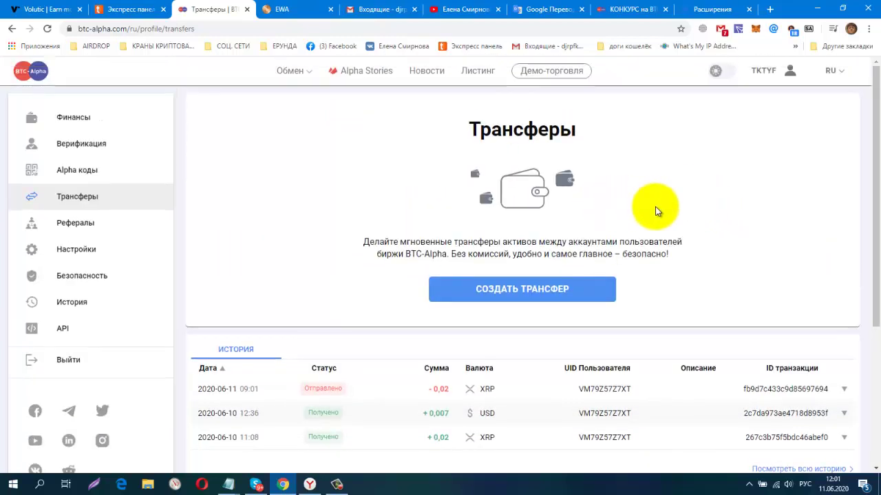
pyautogui.click(79, 118)
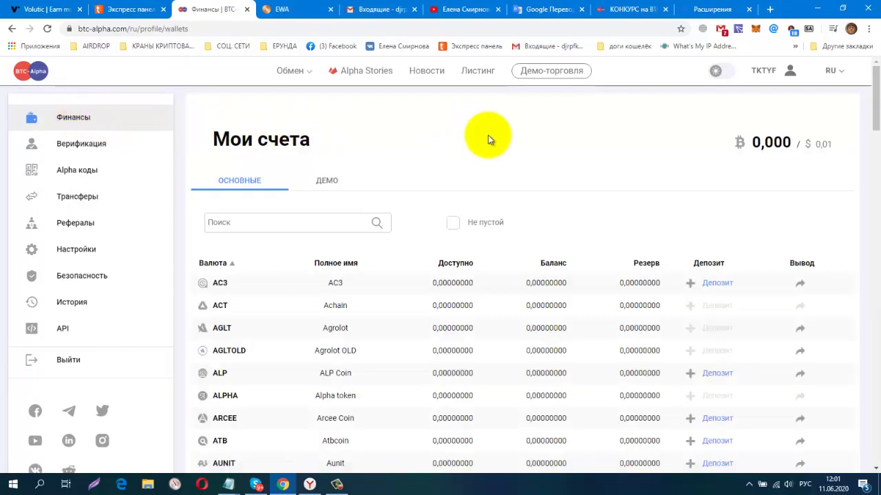
# Look over the Мои счета balances, then go to the Рефералы page.
pyautogui.scroll(-5, 486, 139)
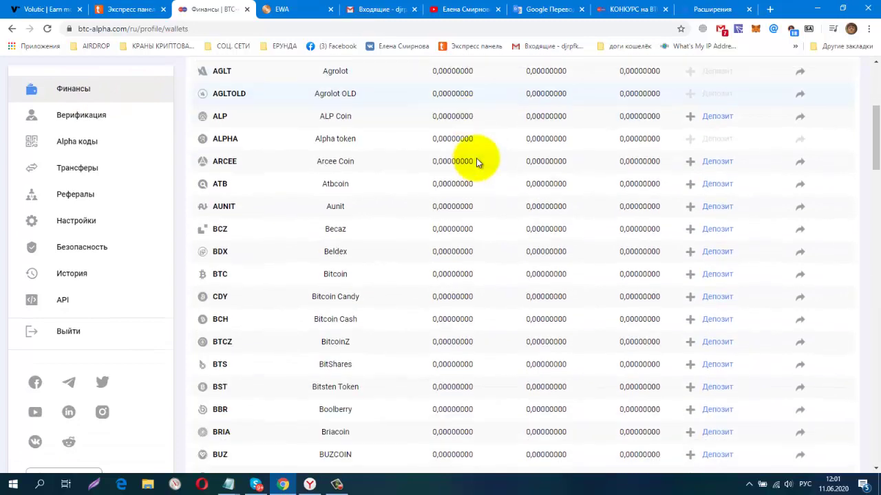
pyautogui.scroll(5, 476, 158)
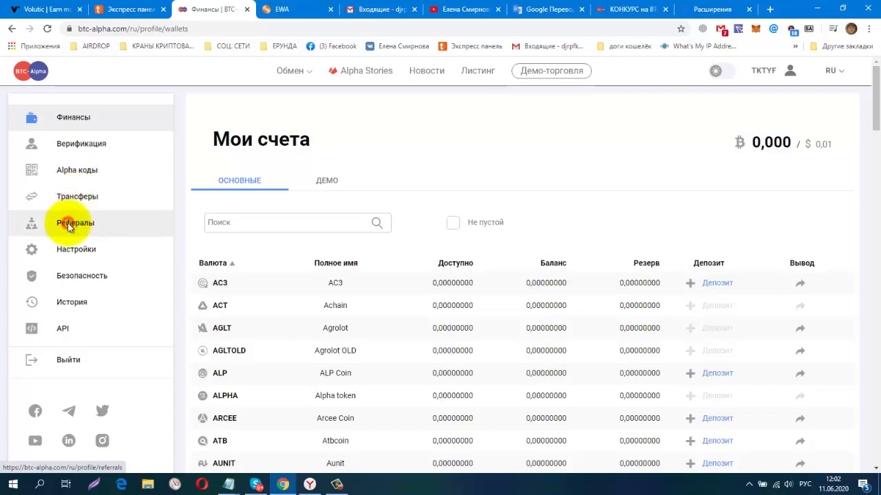
pyautogui.click(69, 230)
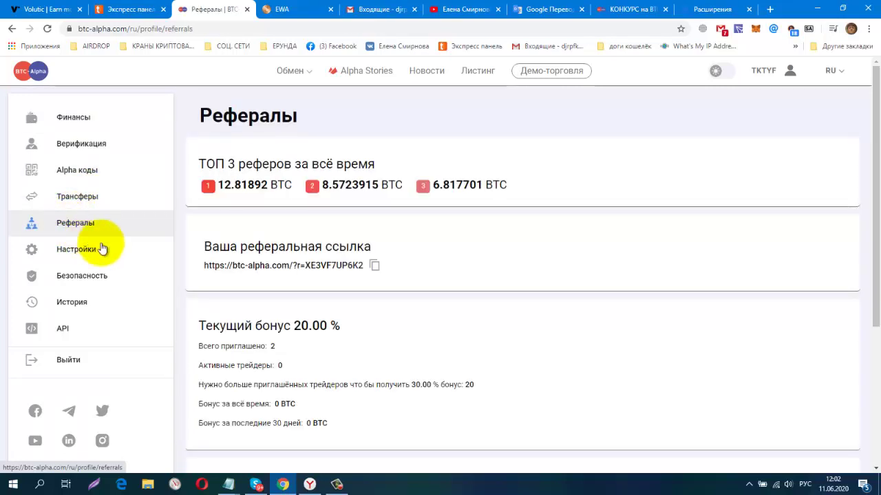
pyautogui.moveTo(204, 265); pyautogui.dragTo(365, 268)
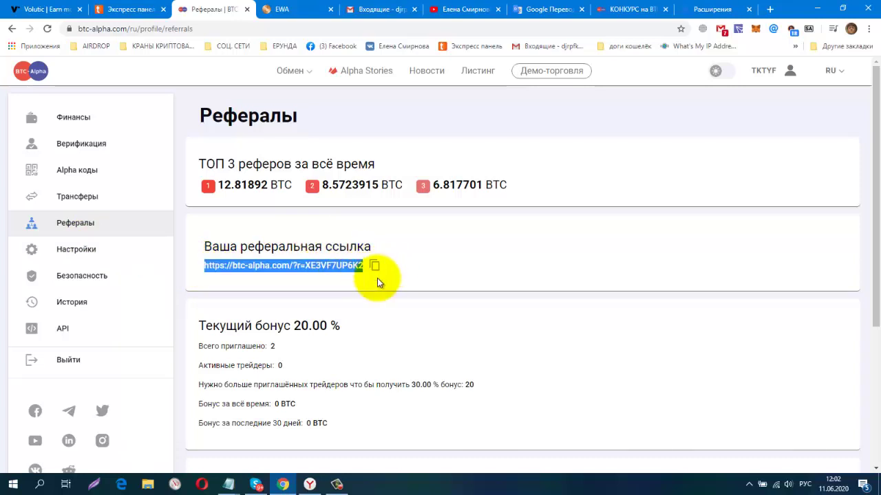
pyautogui.scroll(-3, 520, 335)
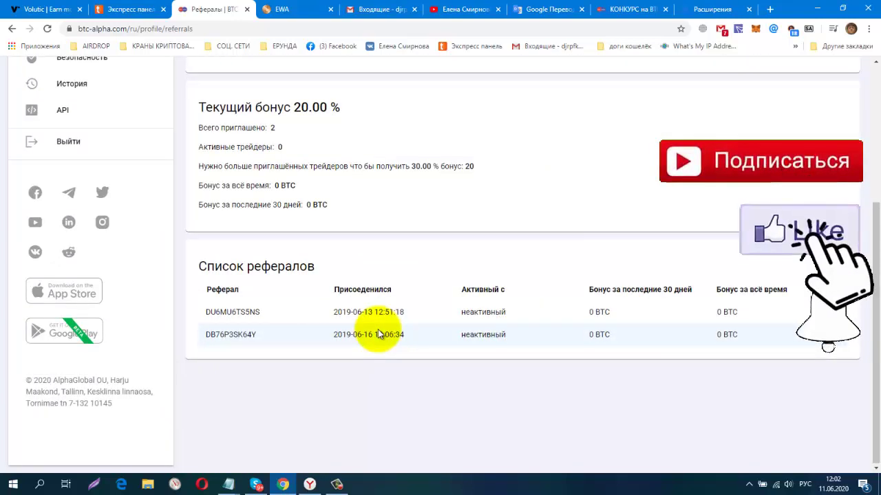
pyautogui.scroll(3, 440, 289)
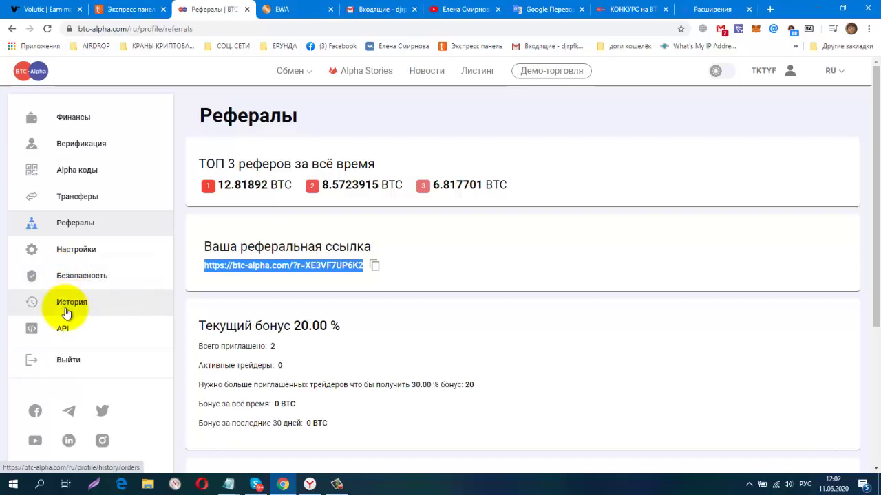
pyautogui.scroll(-3, 149, 260)
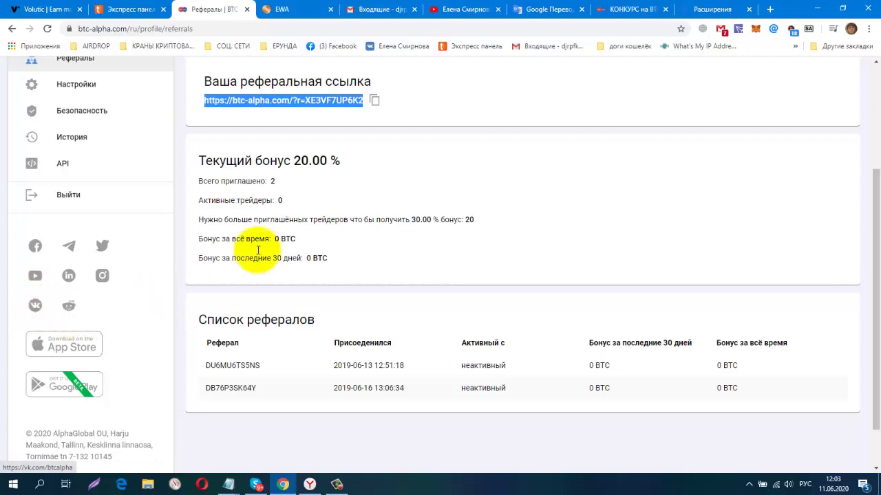
pyautogui.scroll(3, 626, 214)
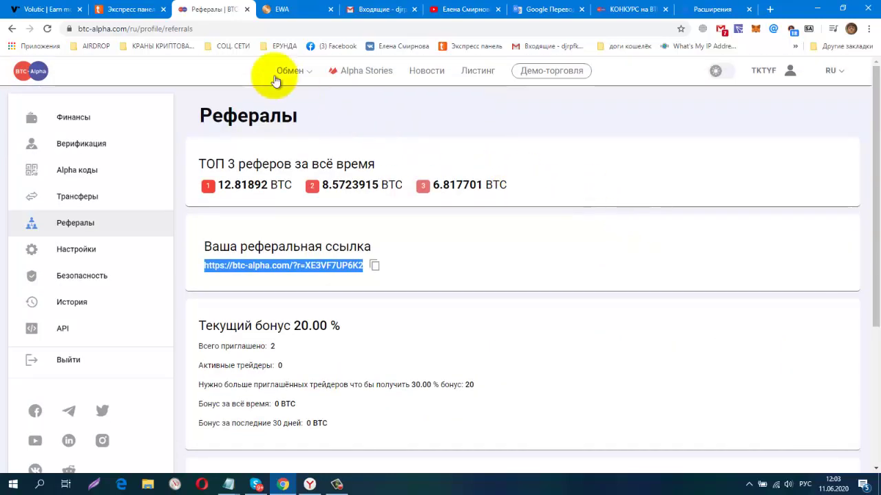
# Go to the Стандартный BTC/USD exchange page under Обмен.
pyautogui.moveTo(298, 77)
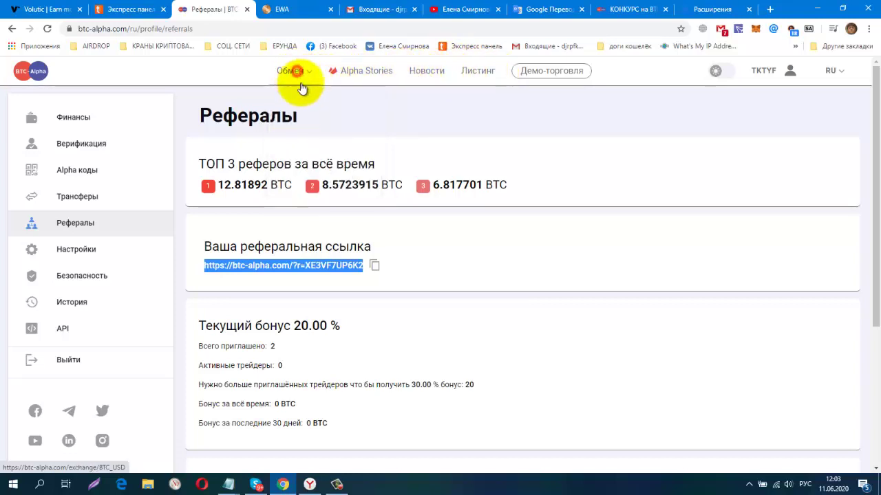
pyautogui.click(323, 102)
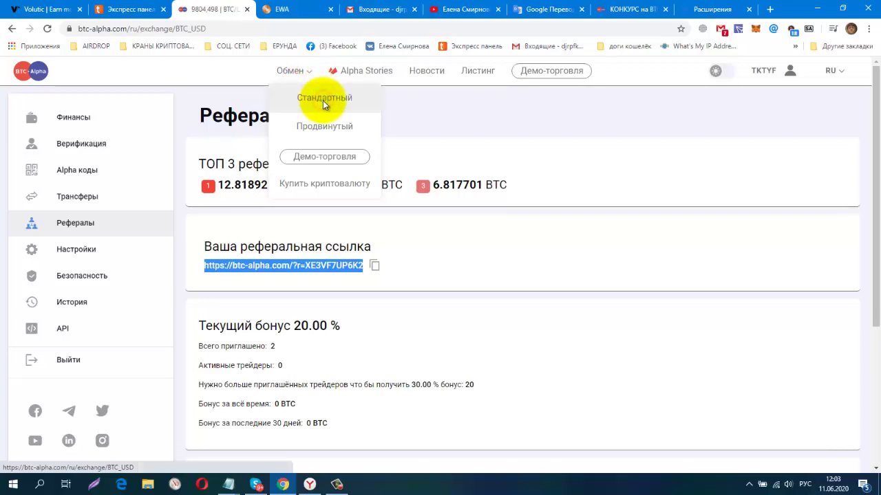